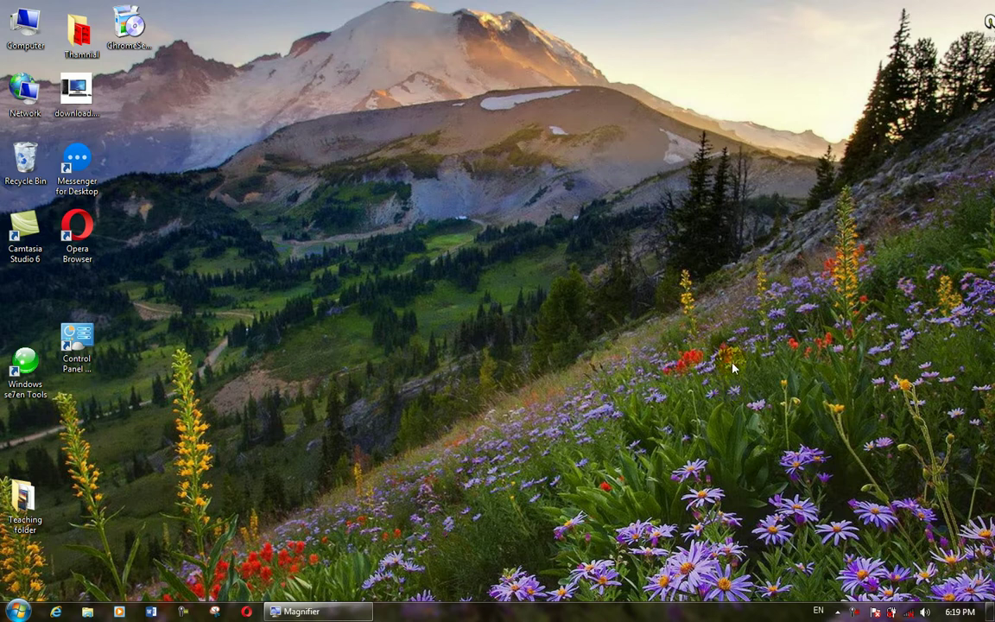
Step: Open the Windows Games folder to view the installed games
click(596, 228)
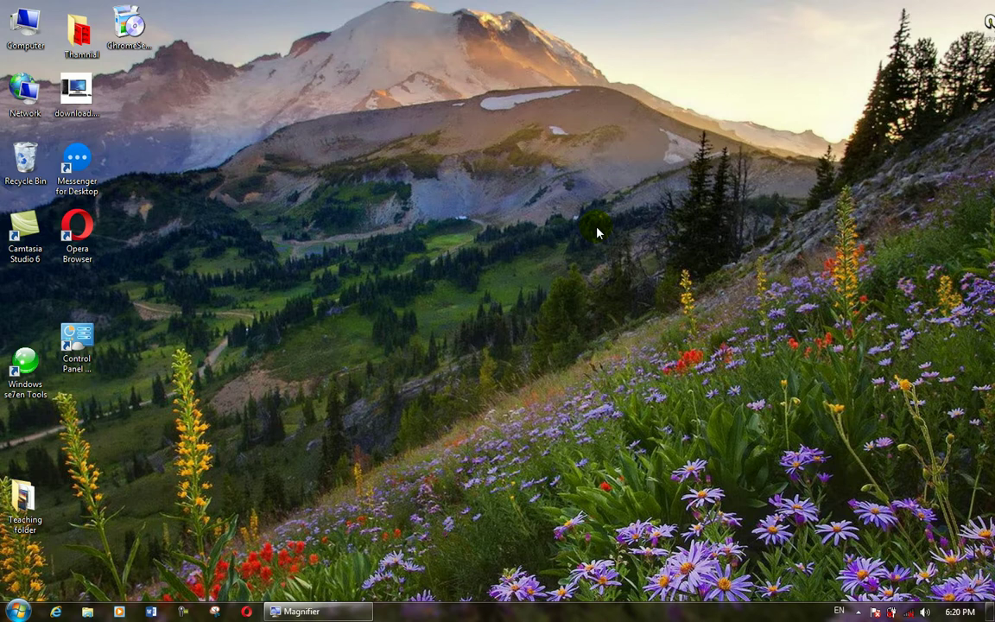
click(21, 606)
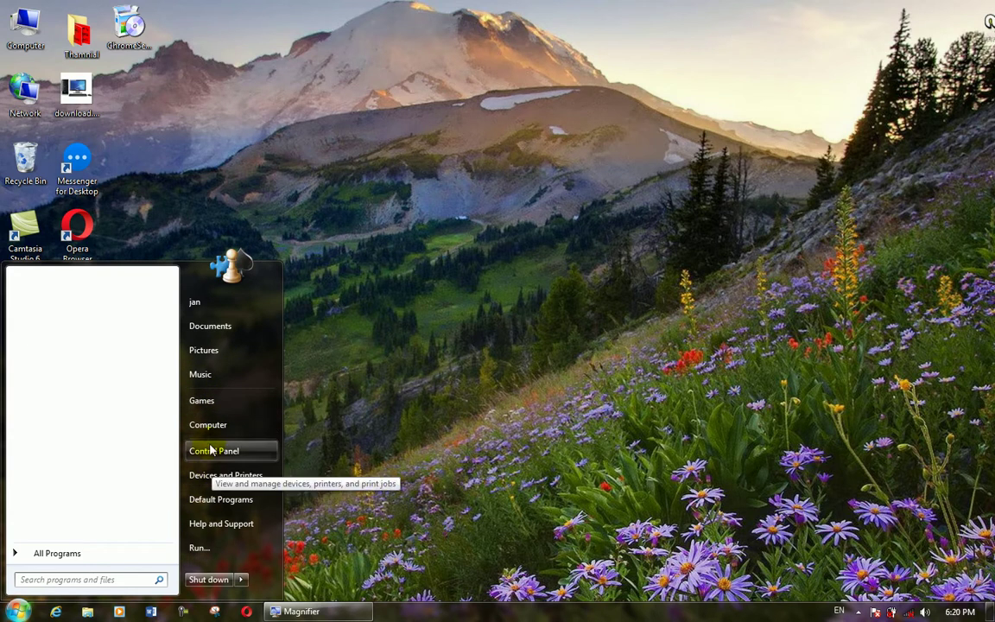
click(207, 402)
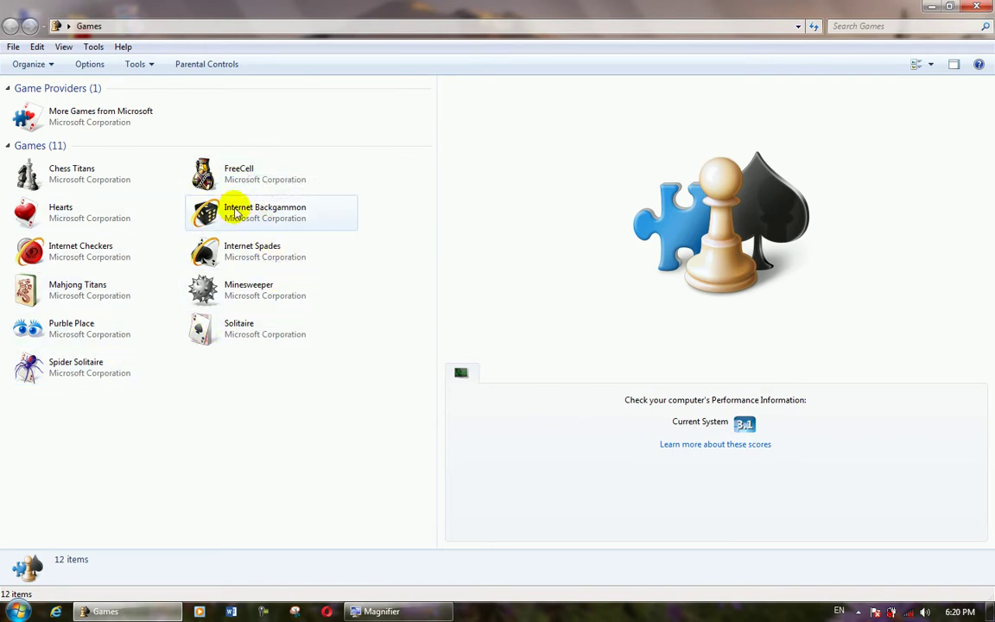
Step: Launch Solitaire, try to move the three of hearts onto an empty home stack, and close the game
click(233, 332)
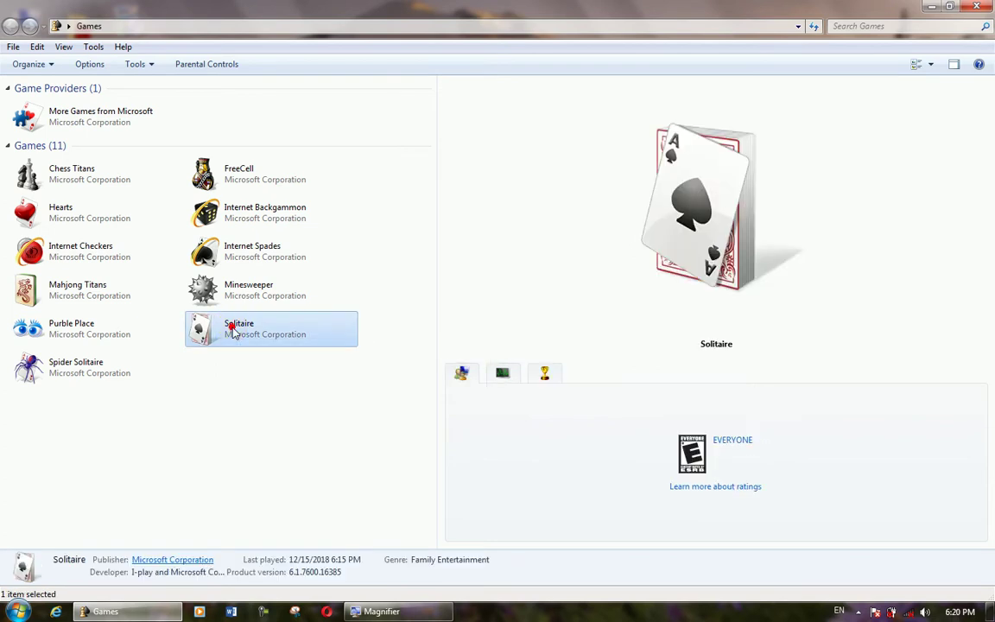
click(233, 328)
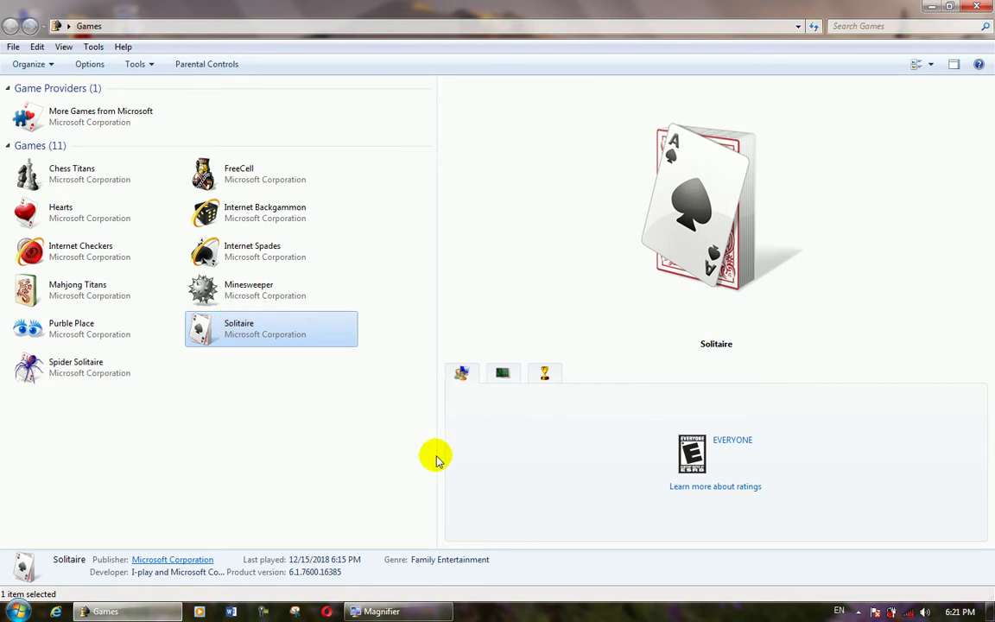
mouse_move(223, 325)
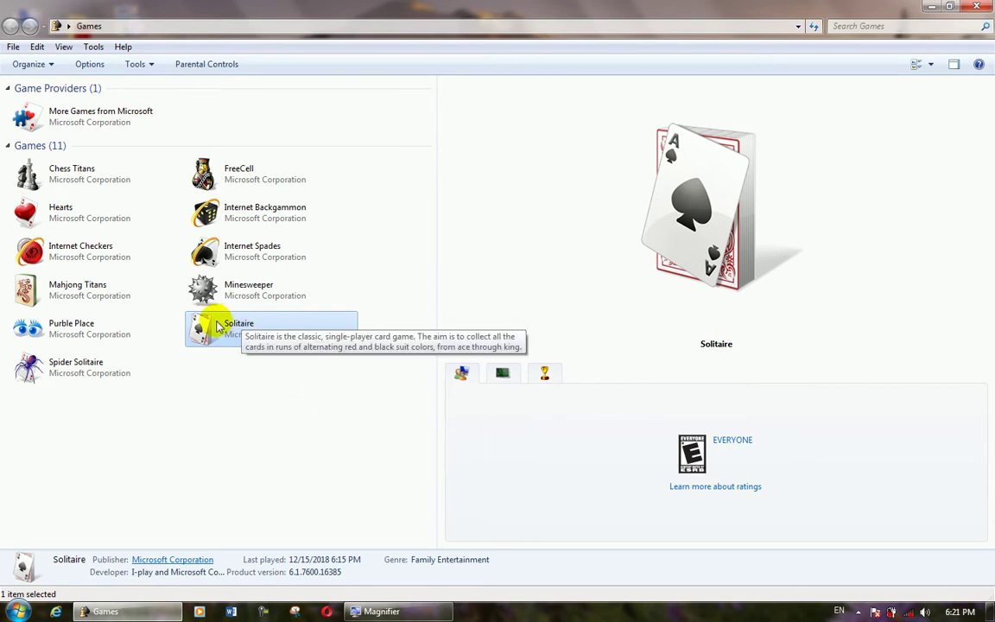
double_click(219, 327)
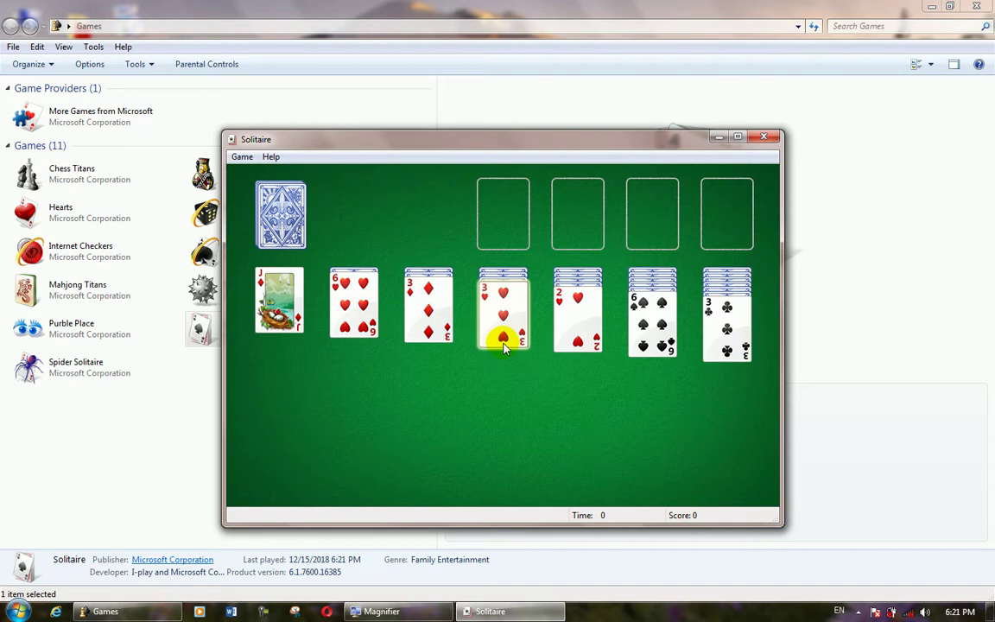
drag(503, 340, 518, 216)
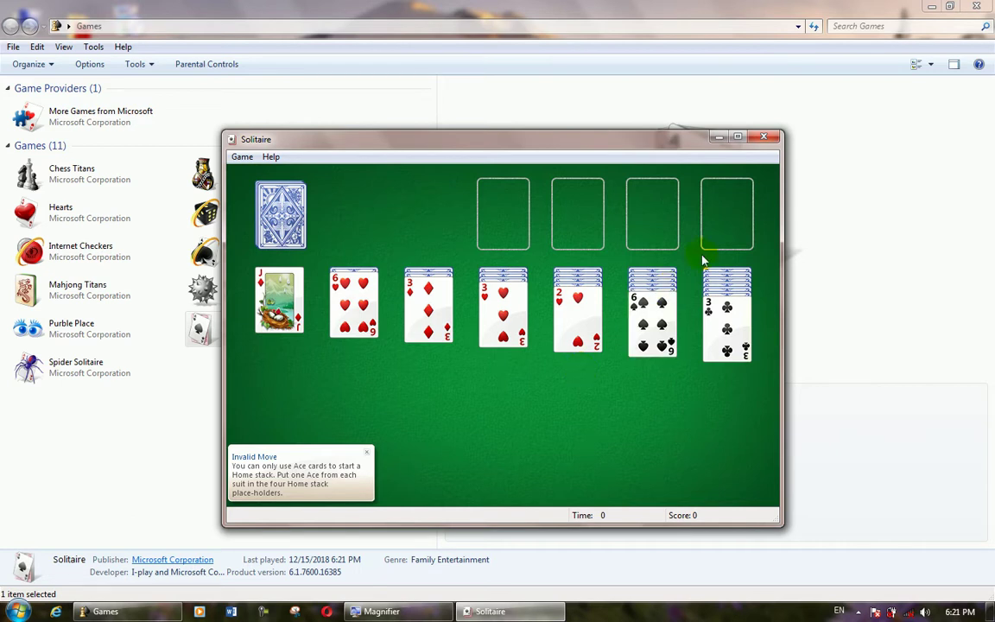
click(763, 138)
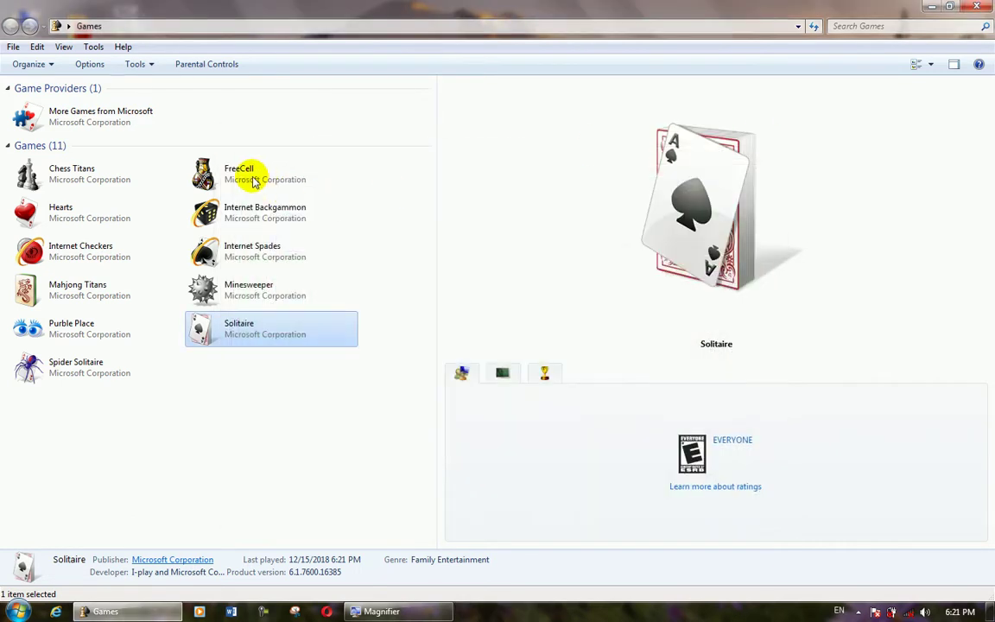
Step: Launch FreeCell for a brief look, and close both the game and the Games folder
double_click(235, 173)
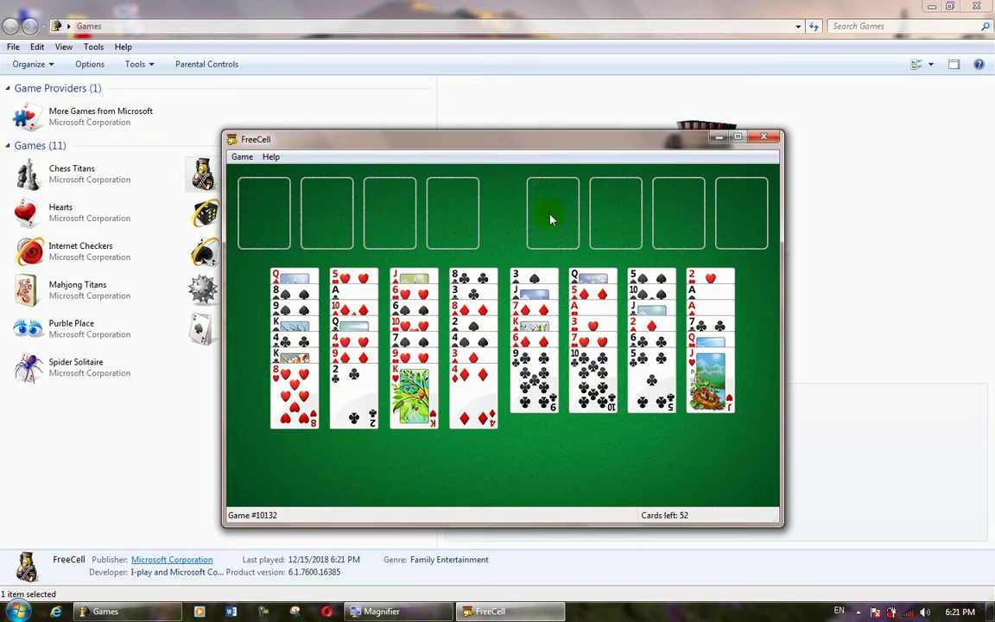
click(765, 138)
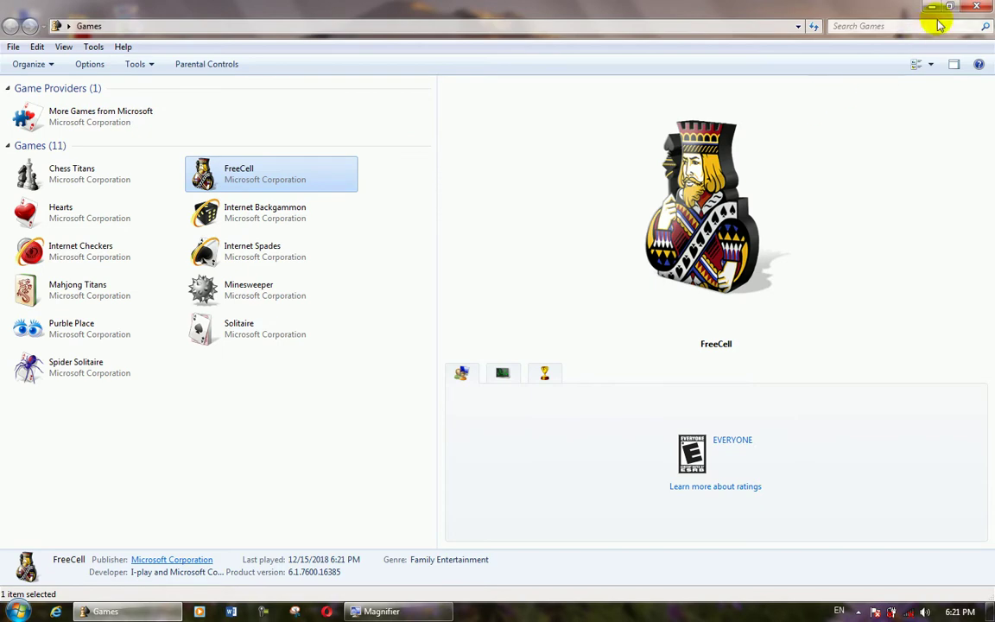
click(978, 6)
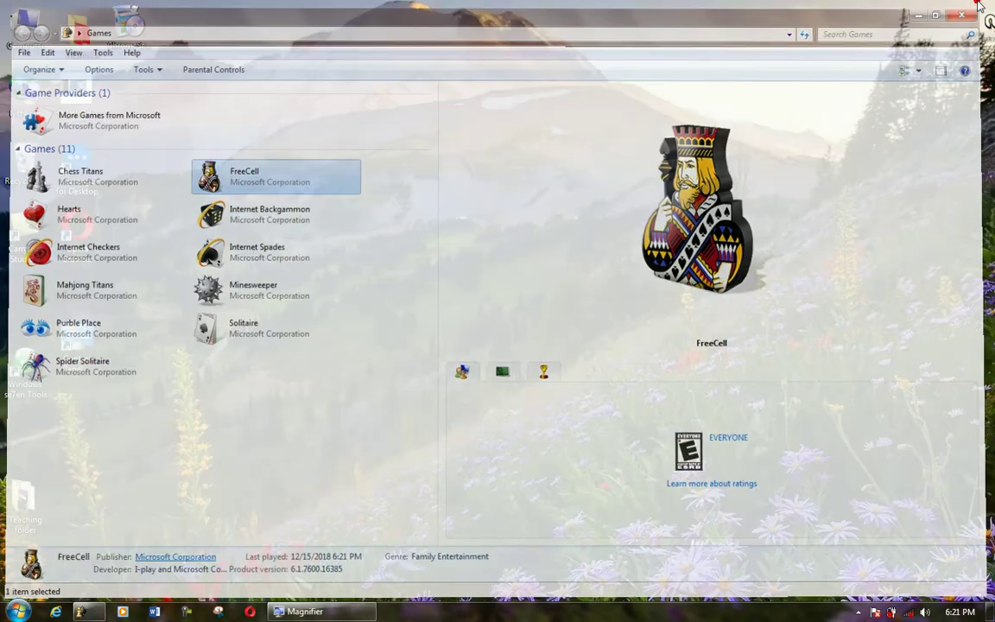
Step: Open Programs and Features in Control Panel
click(21, 612)
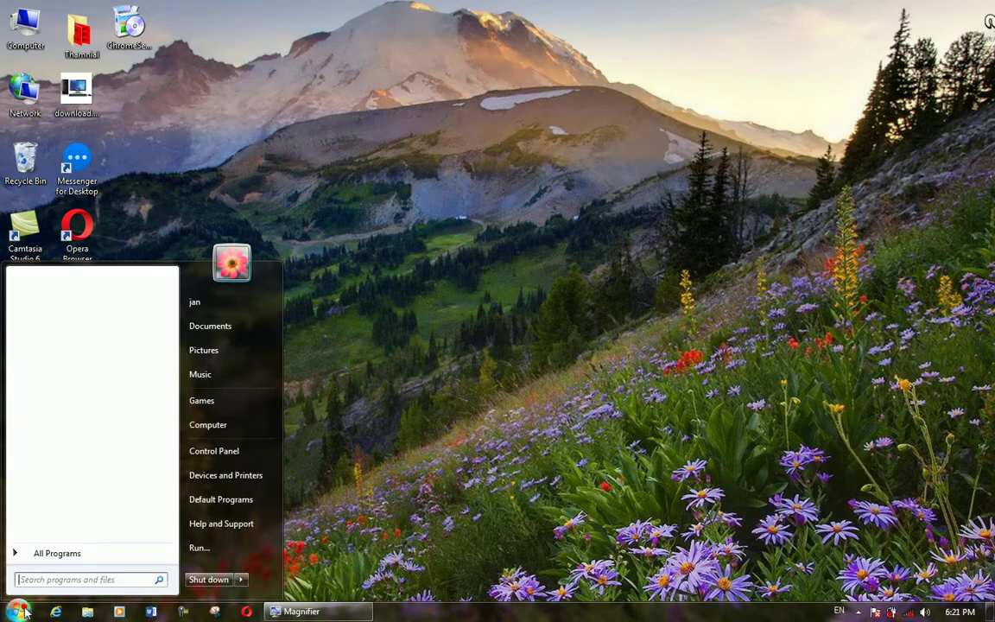
click(216, 451)
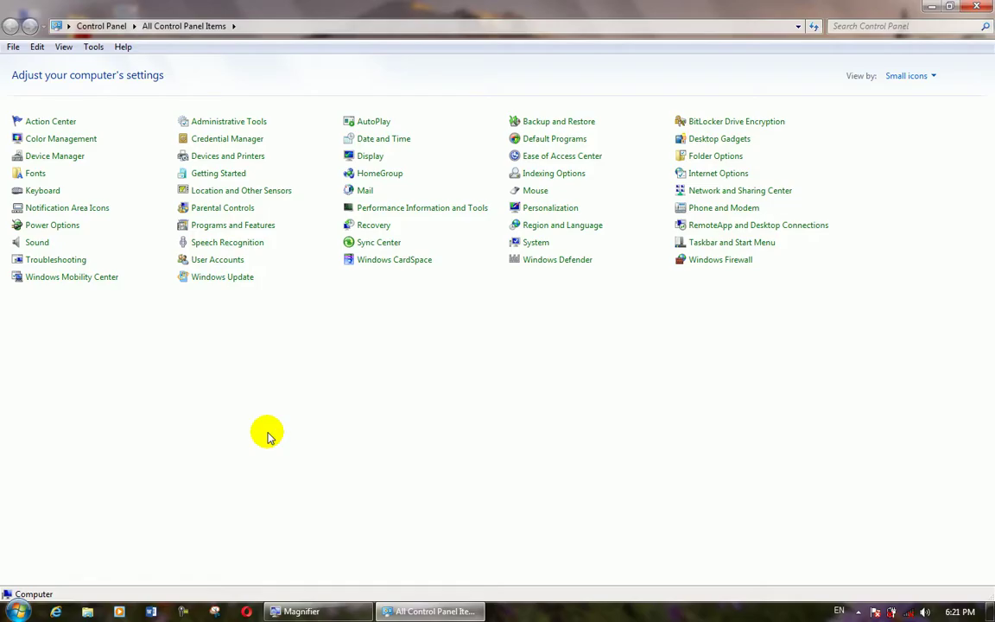
key(super+plus)
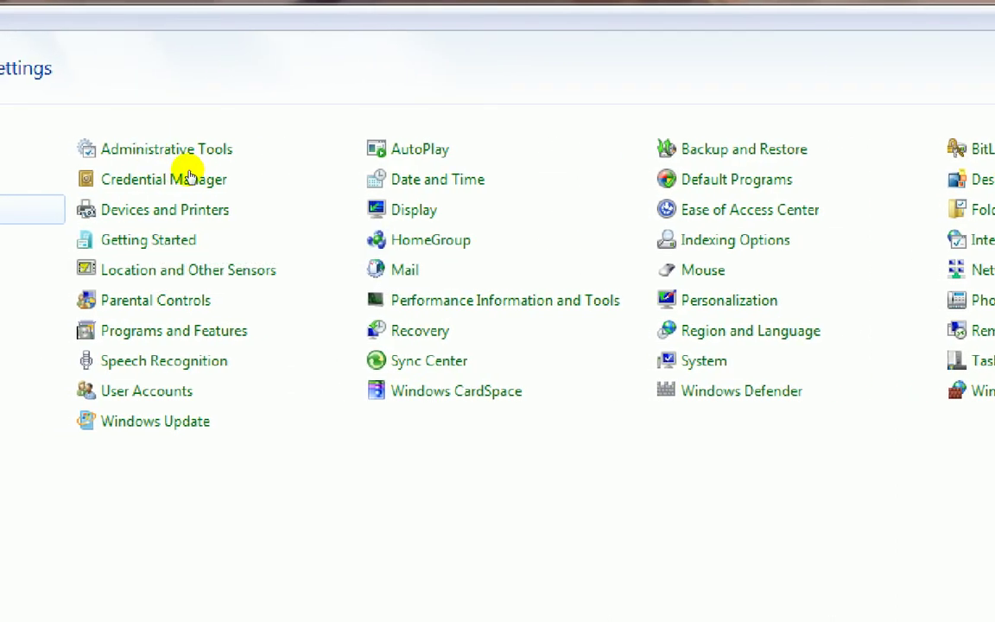
click(205, 226)
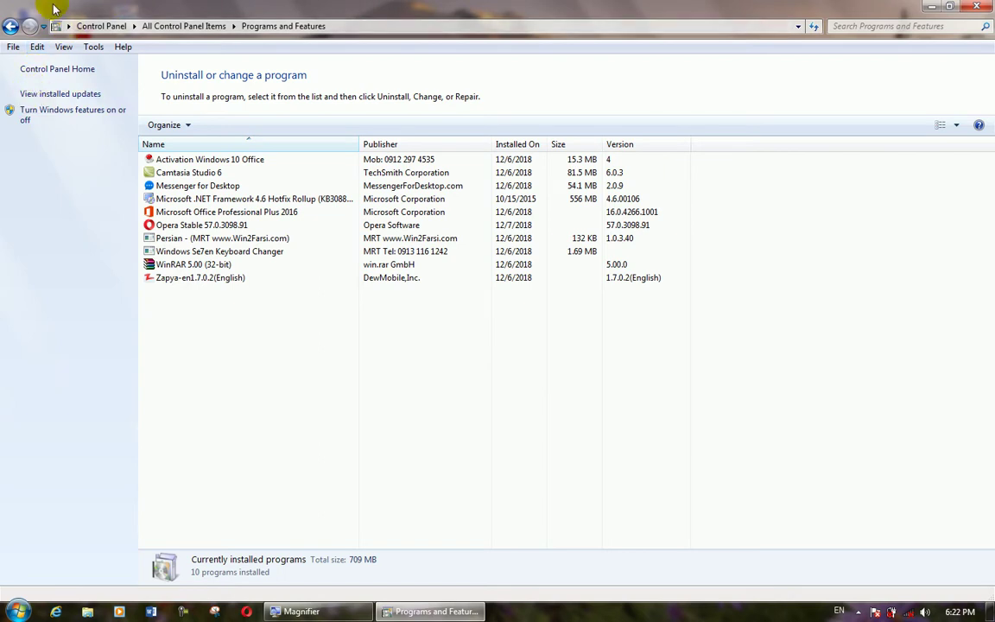
Step: Turn off the Games Windows feature, apply the change, and close Programs and Features
click(64, 112)
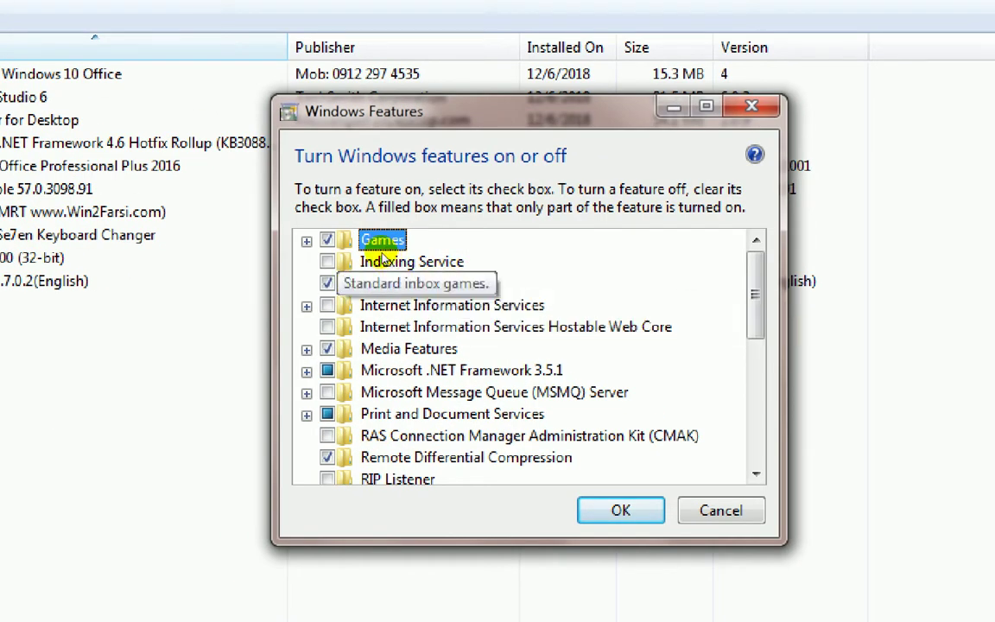
key(space)
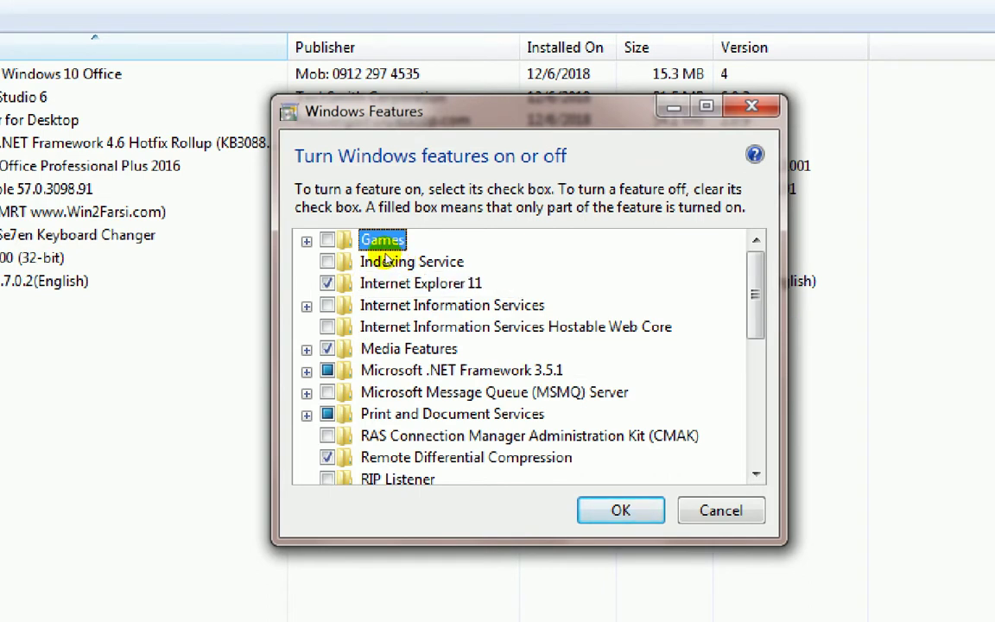
key(Return)
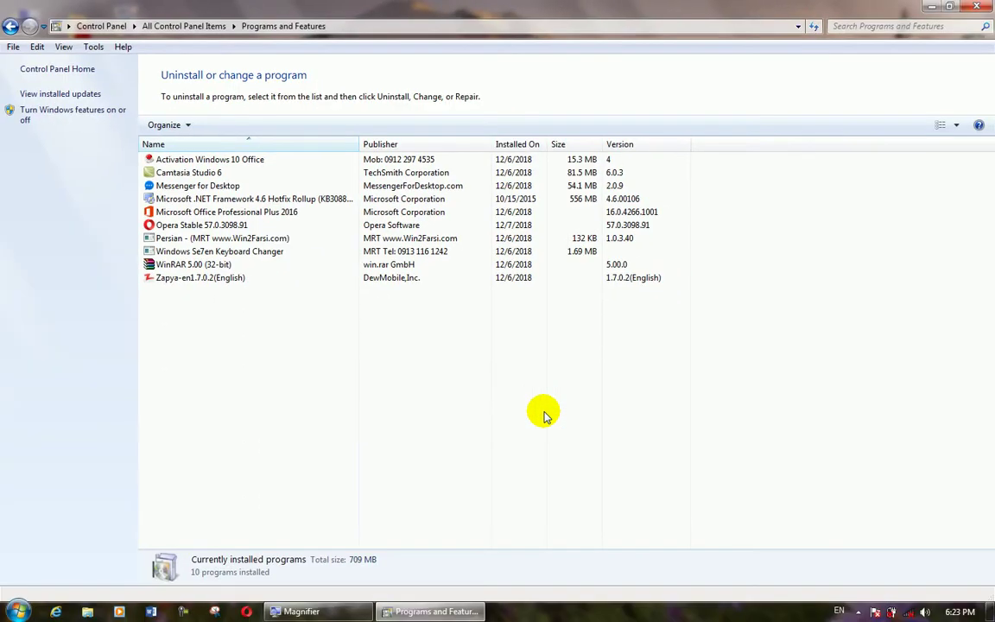
click(980, 9)
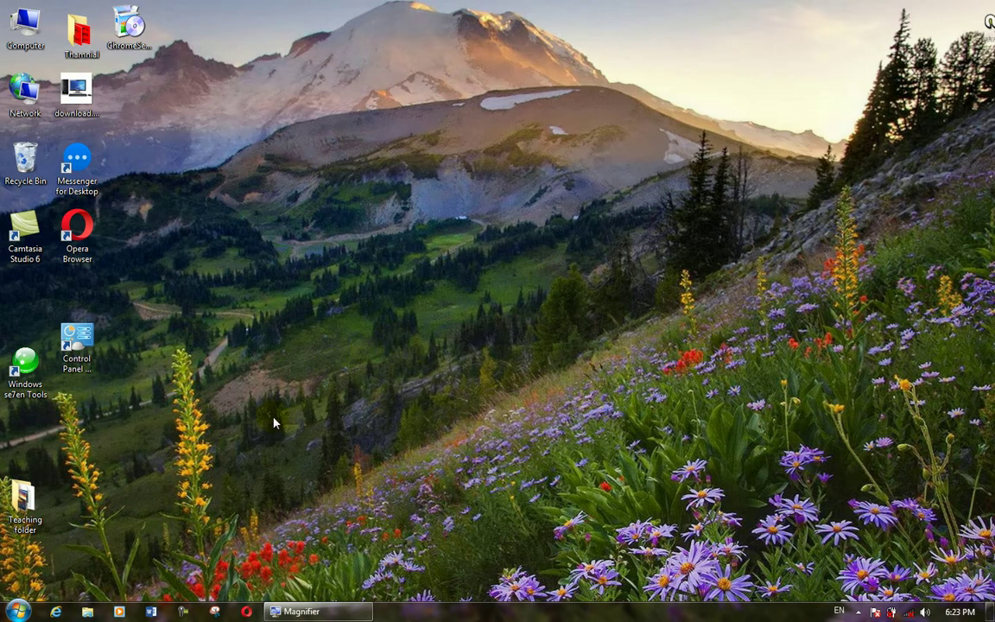
Step: Check the Games folder's contents after disabling the Games feature, and close the folder
click(19, 611)
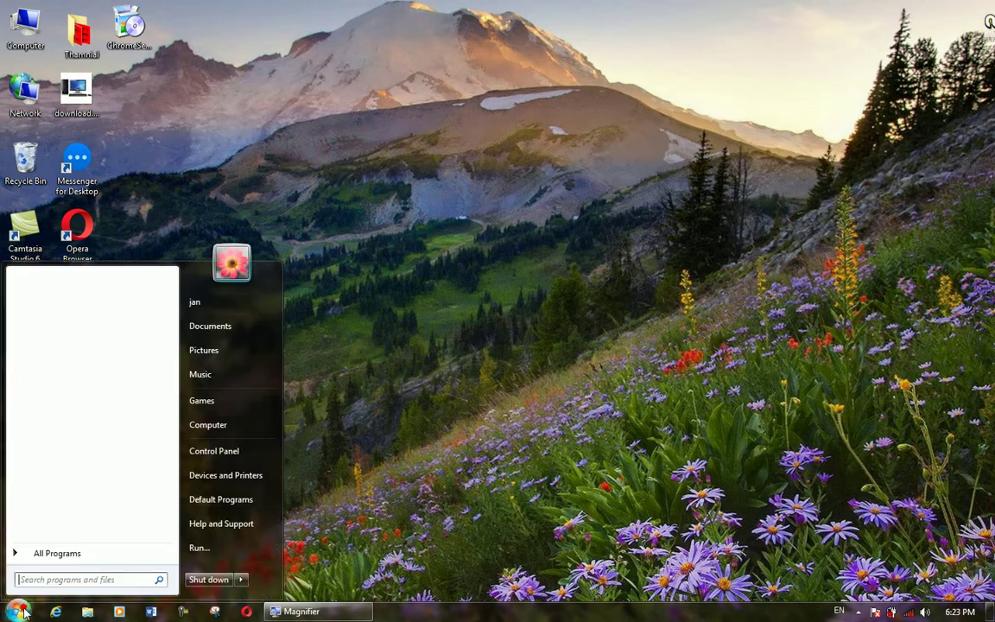
click(223, 408)
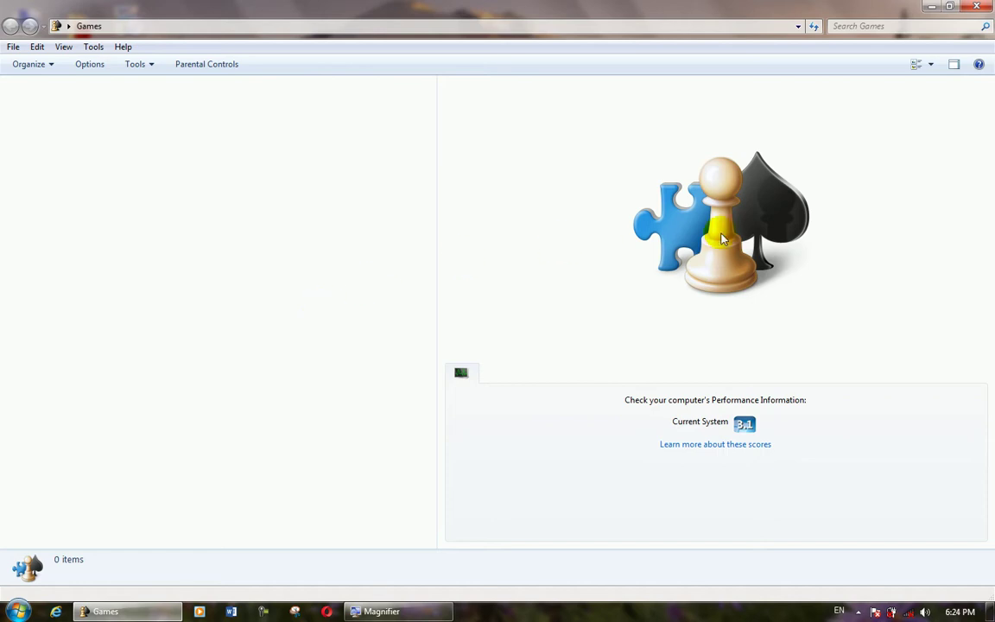
click(978, 8)
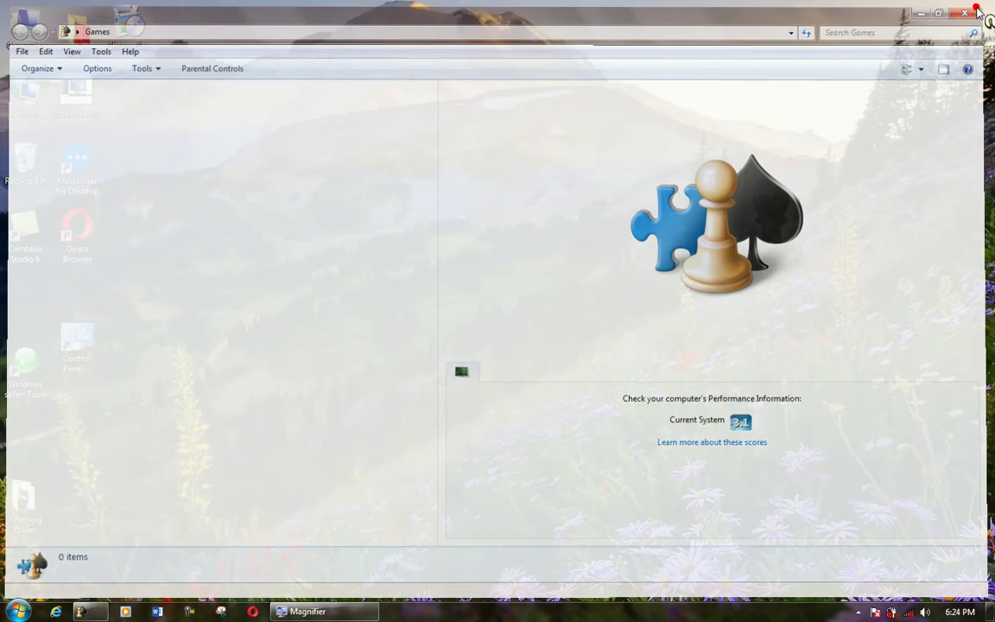
Step: Reopen Programs and Features from Control Panel
click(18, 611)
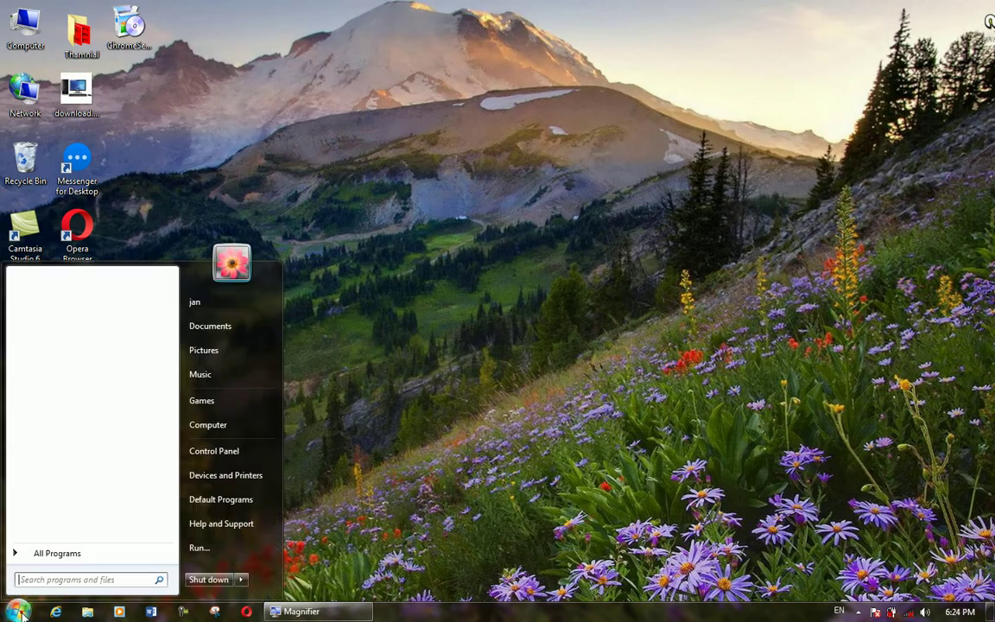
click(216, 451)
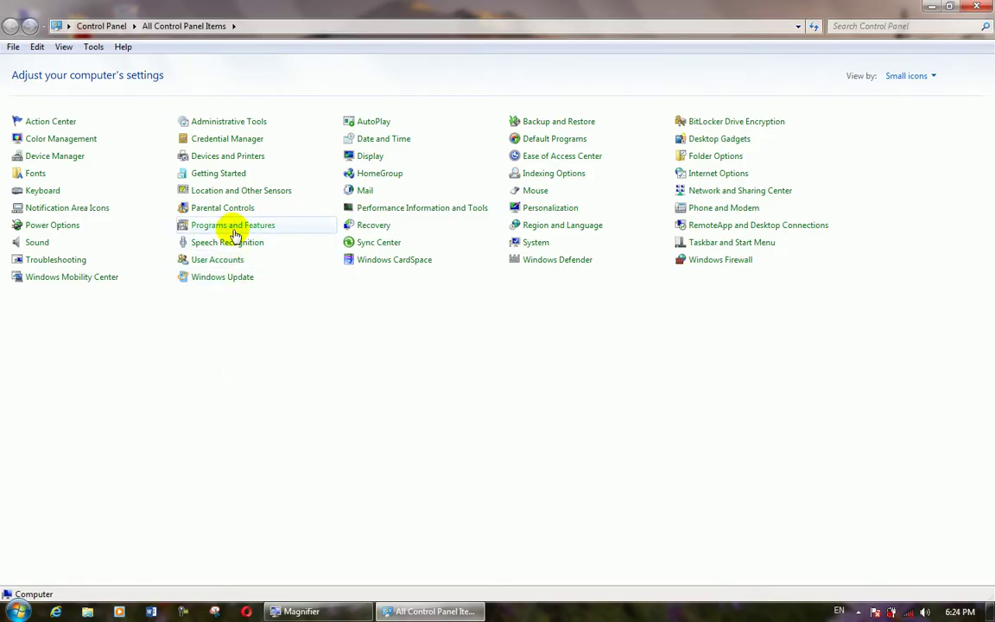
click(230, 229)
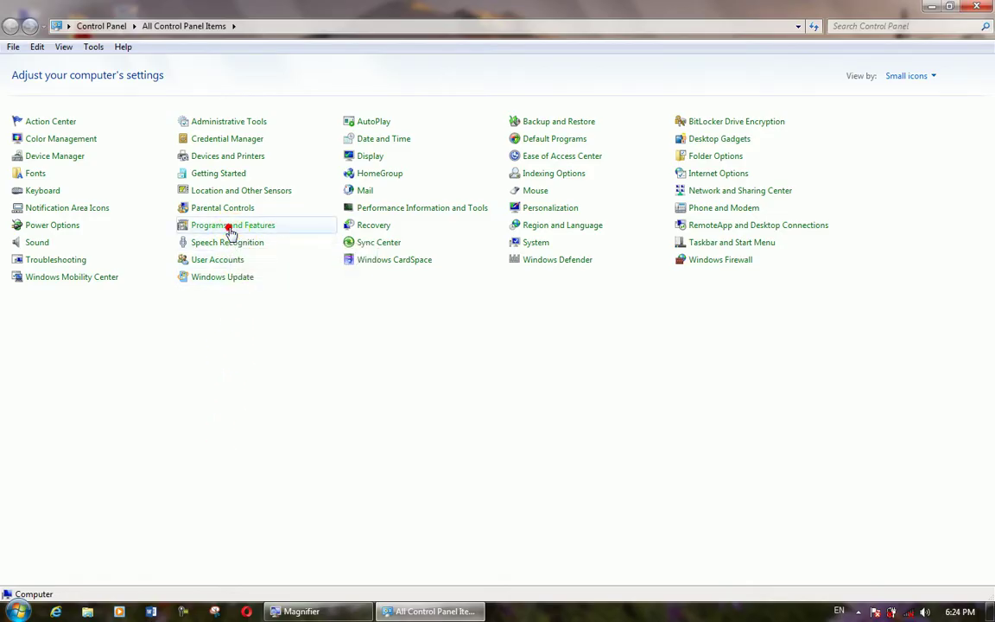
Step: Turn the Games Windows feature back on, apply the change, and close Programs and Features
click(60, 116)
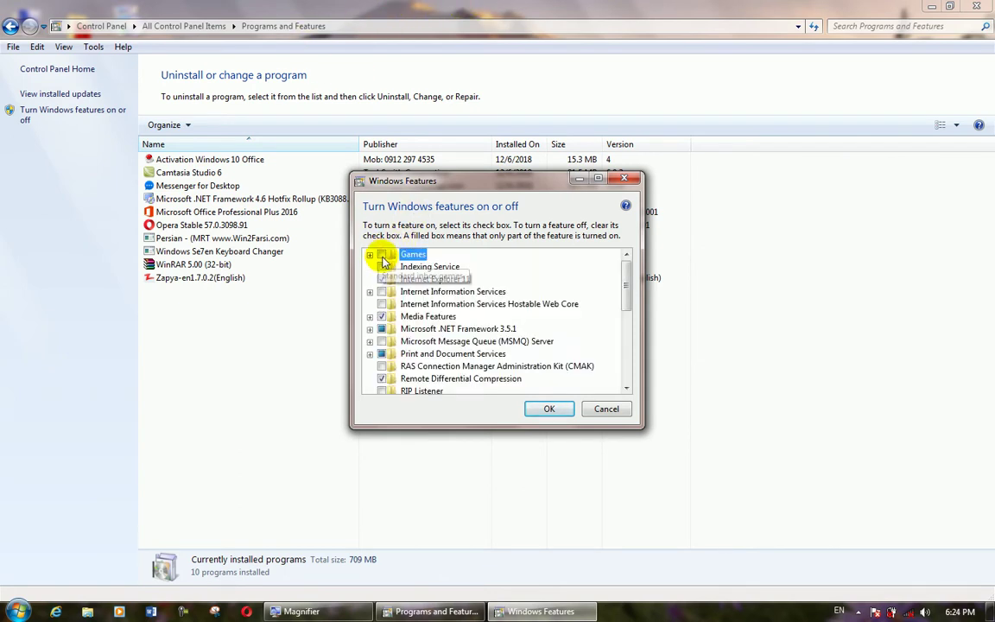
click(383, 256)
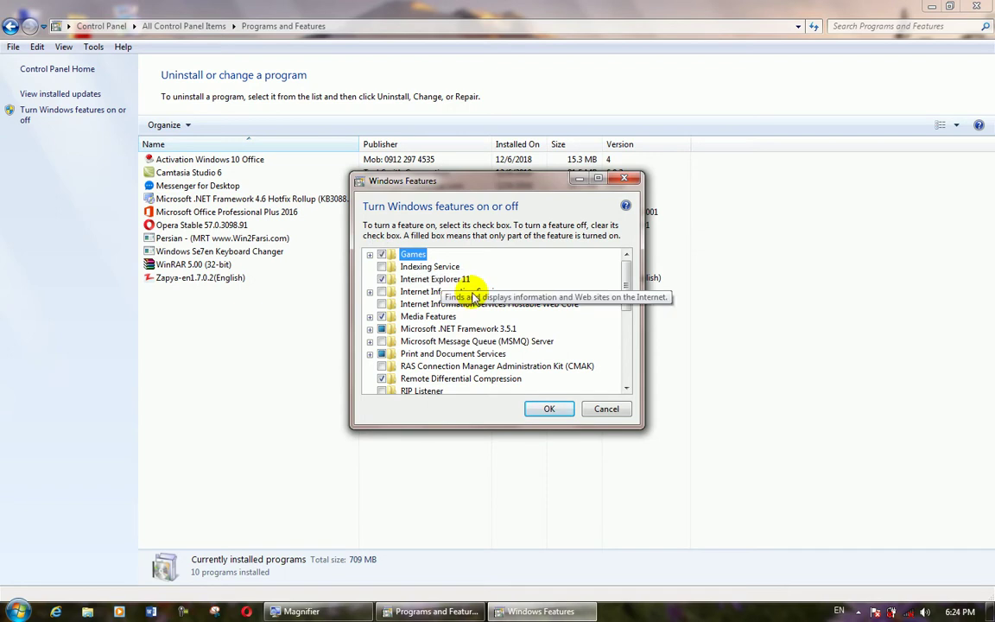
click(551, 410)
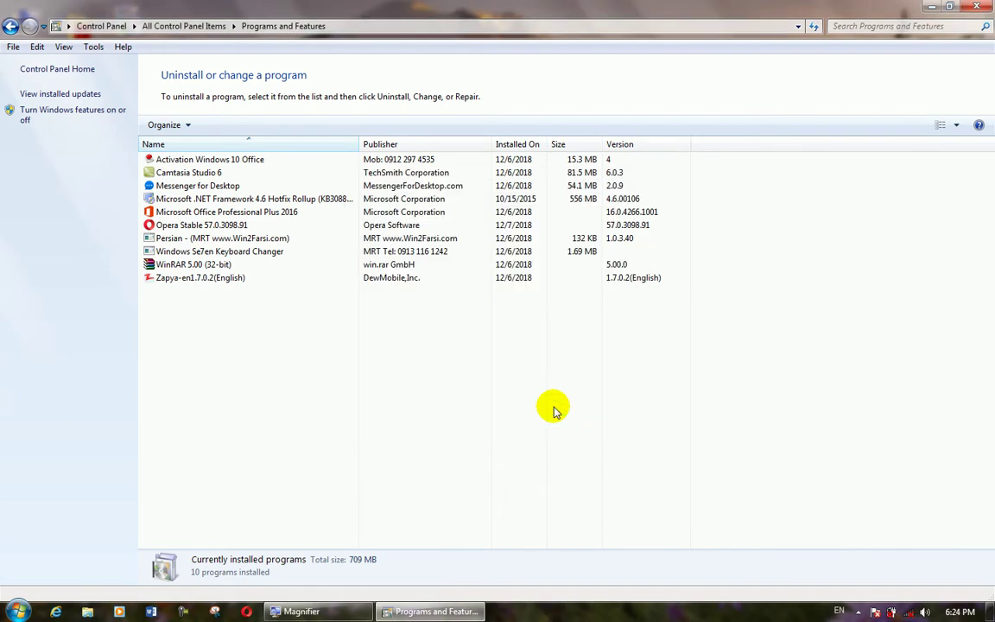
click(985, 7)
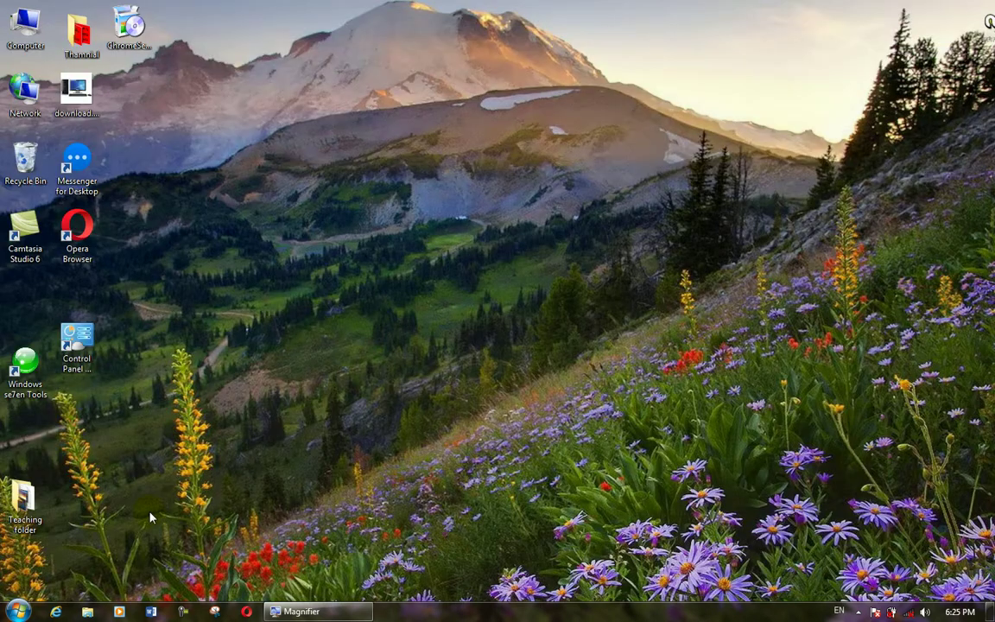
Step: Check the Games folder's contents after re-enabling the Games feature, and close the folder
click(18, 610)
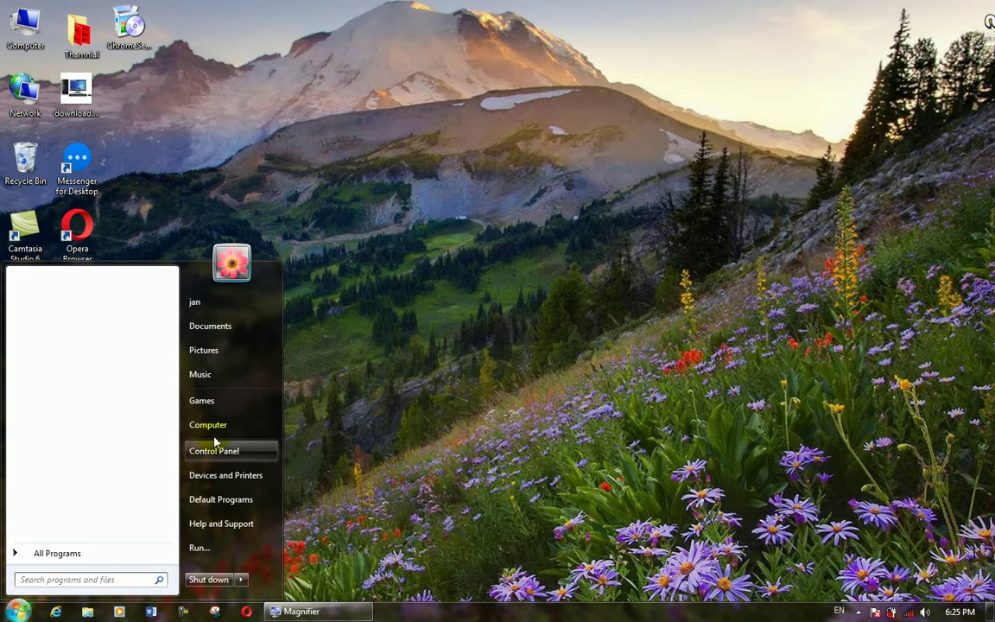
click(198, 402)
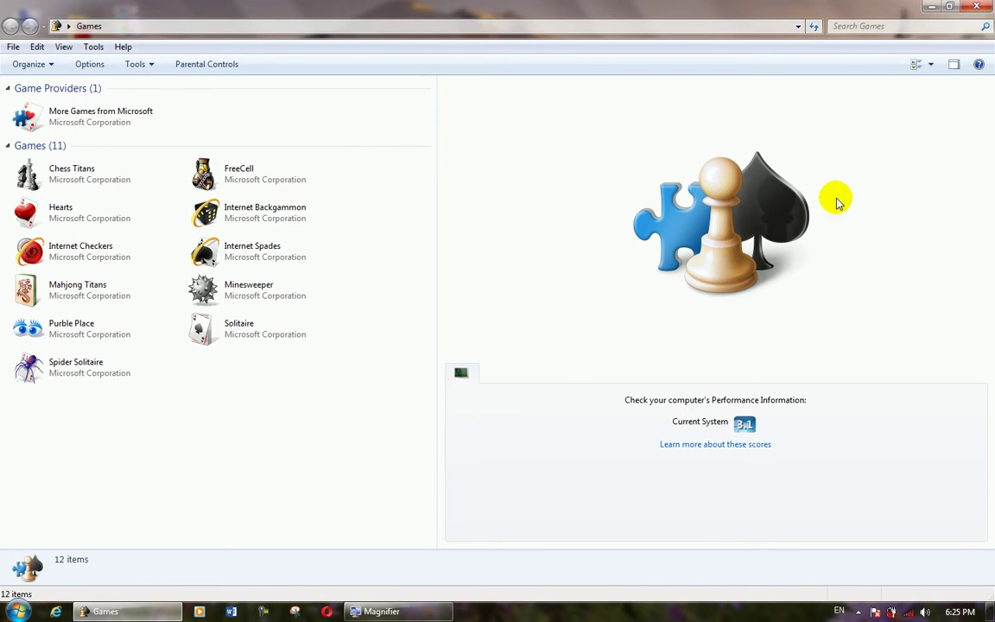
click(977, 6)
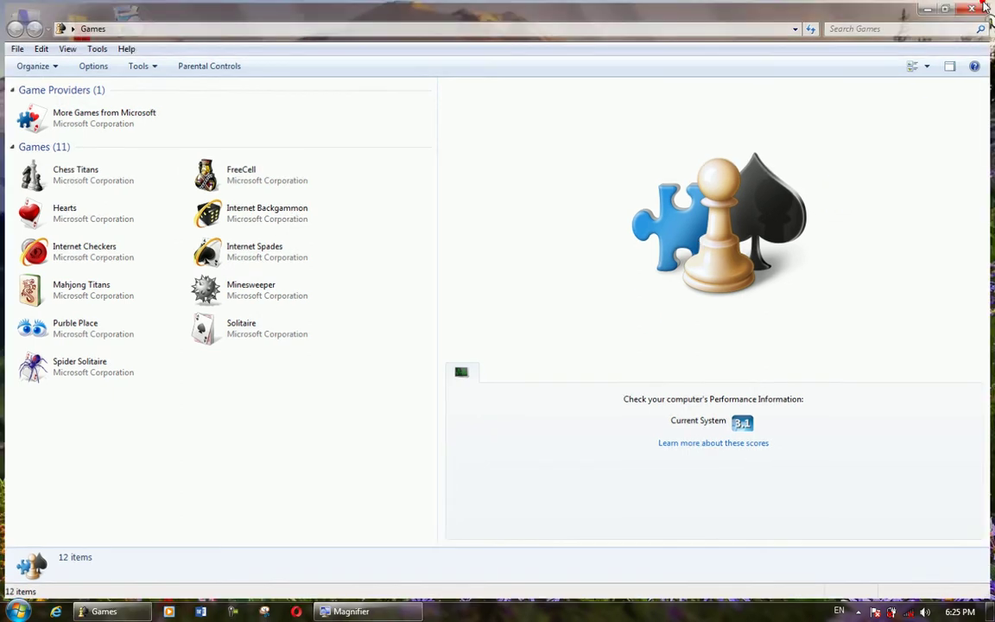